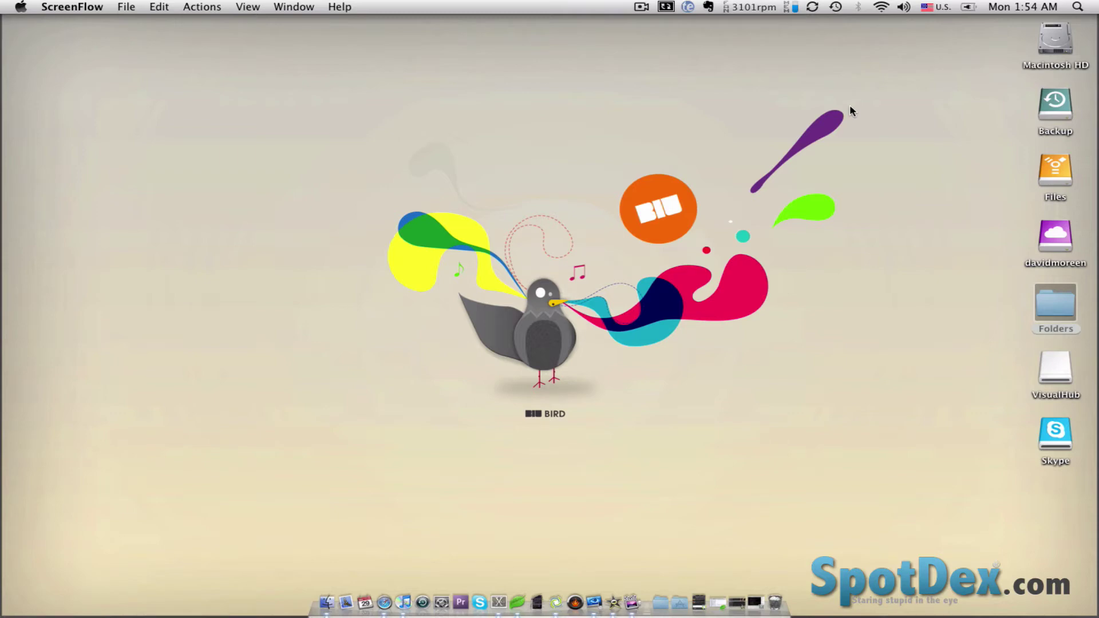
pyautogui.click(613, 602)
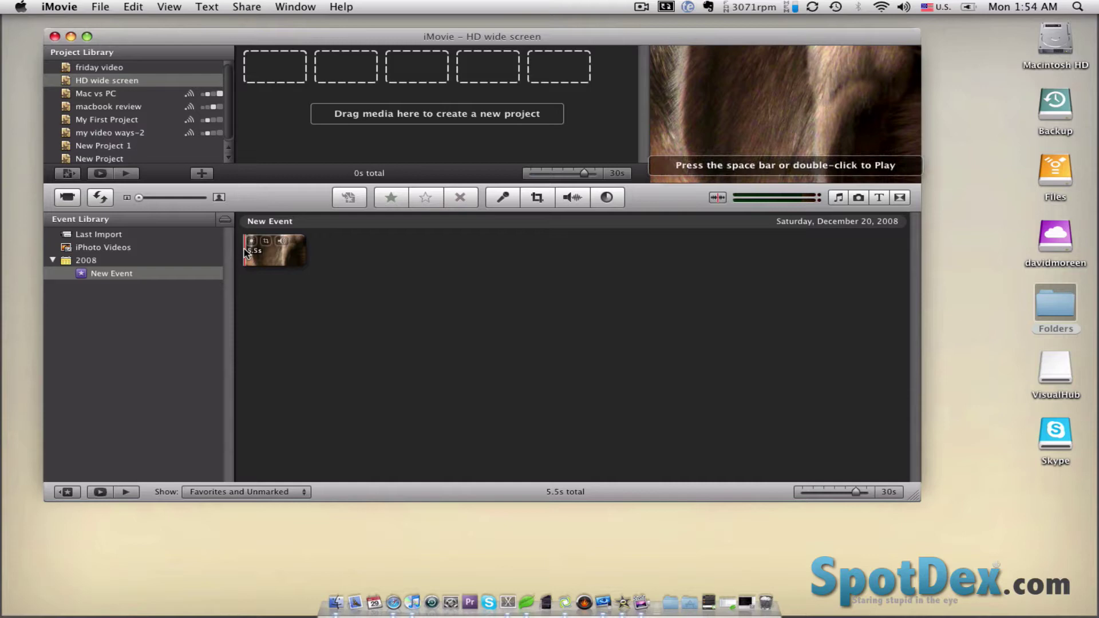
pyautogui.press('space')
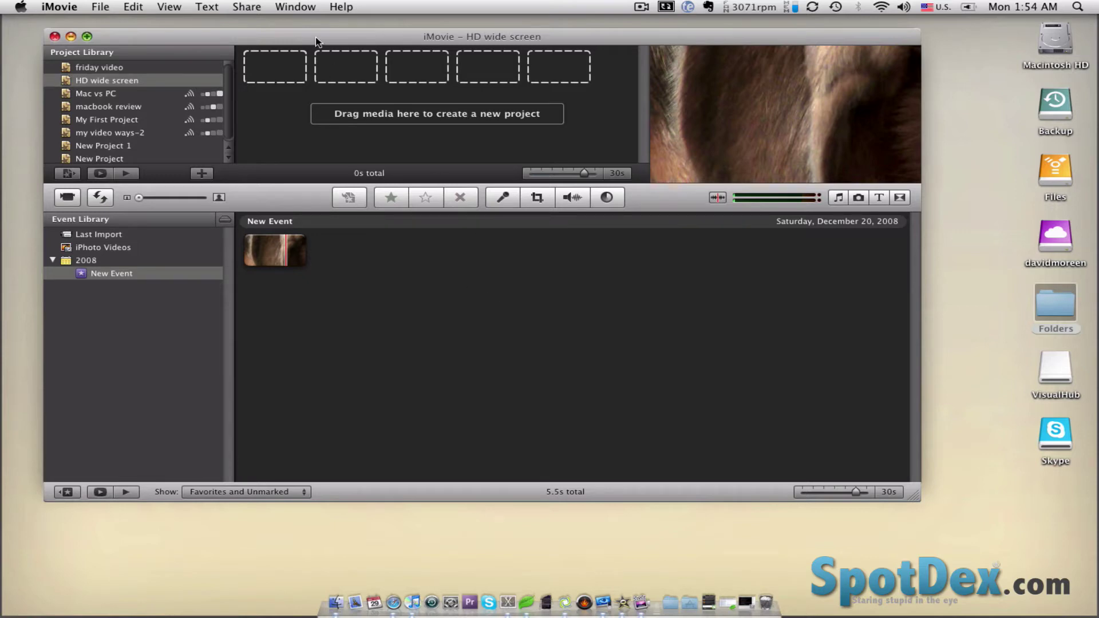
pyautogui.click(99, 6)
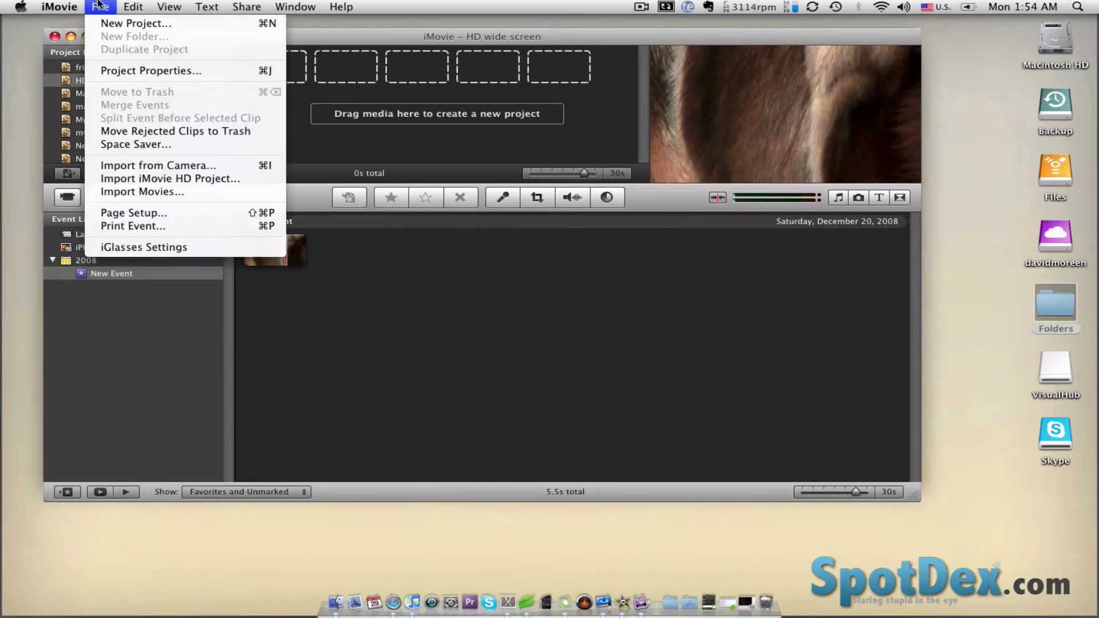
pyautogui.click(170, 195)
pyautogui.scroll(-5, 613, 126)
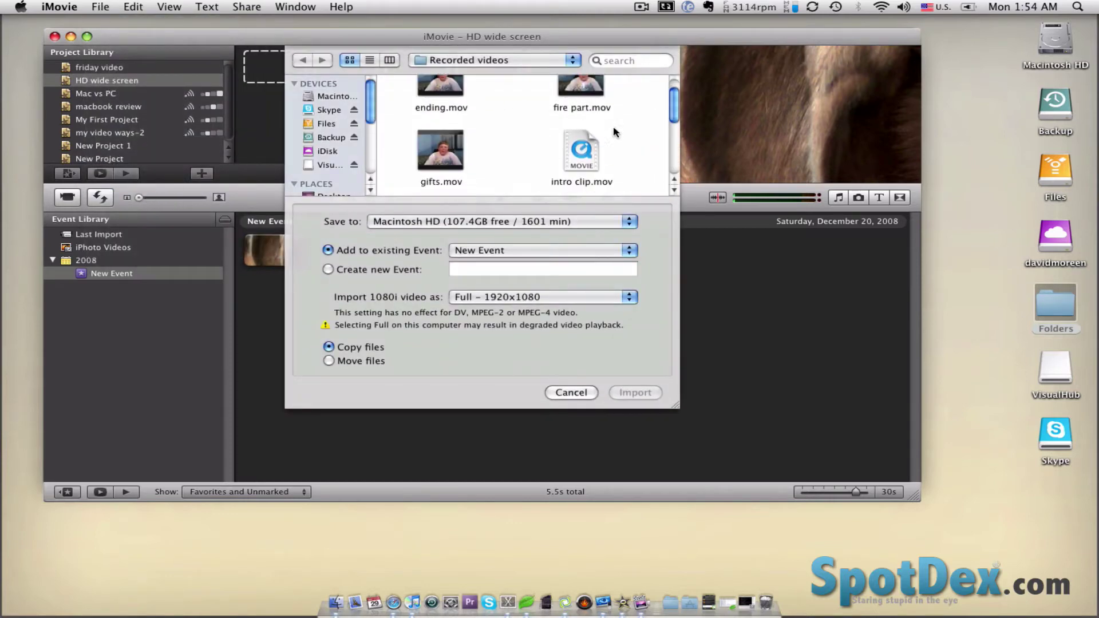
pyautogui.scroll(1, 619, 135)
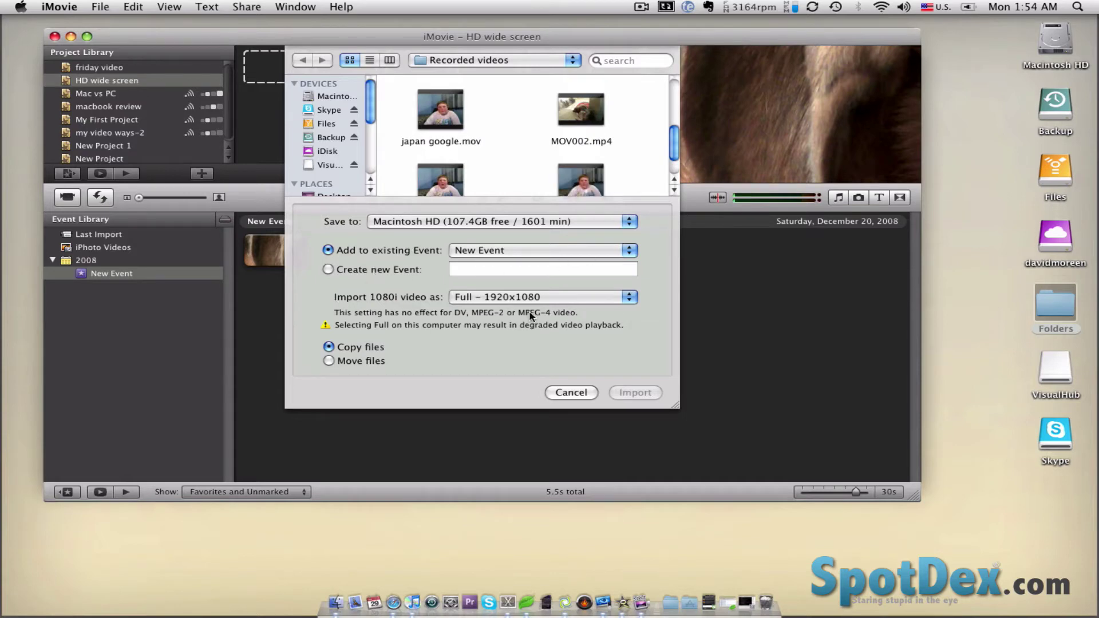
pyautogui.click(538, 298)
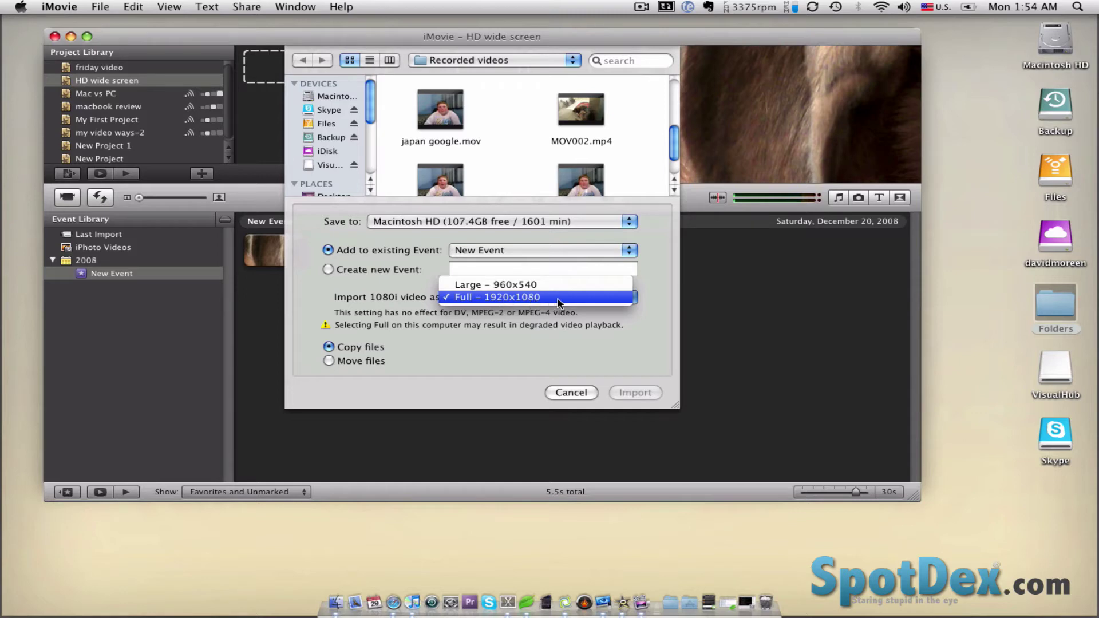
pyautogui.click(659, 310)
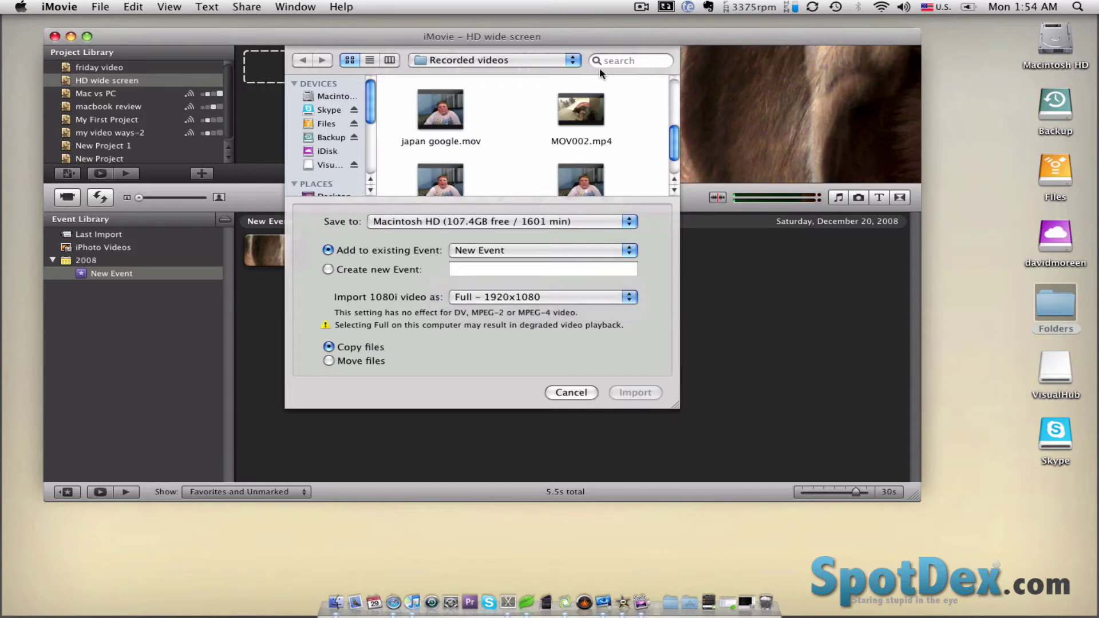
pyautogui.click(575, 392)
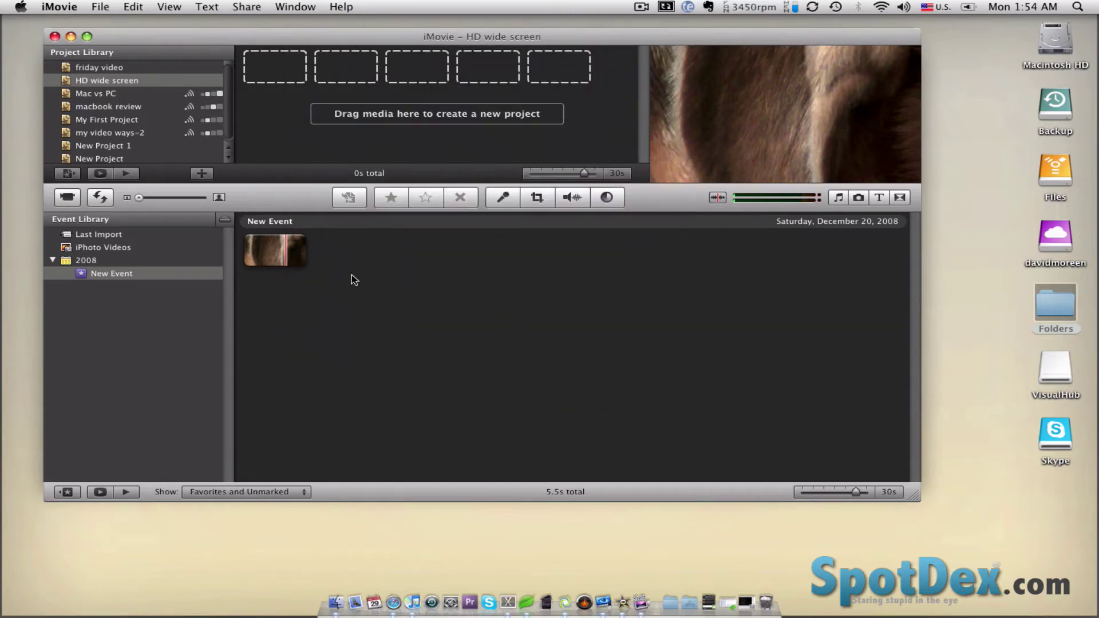
# Drag the 5.5s dog clip from New Event into the HD wide screen project and play it.
pyautogui.click(244, 248)
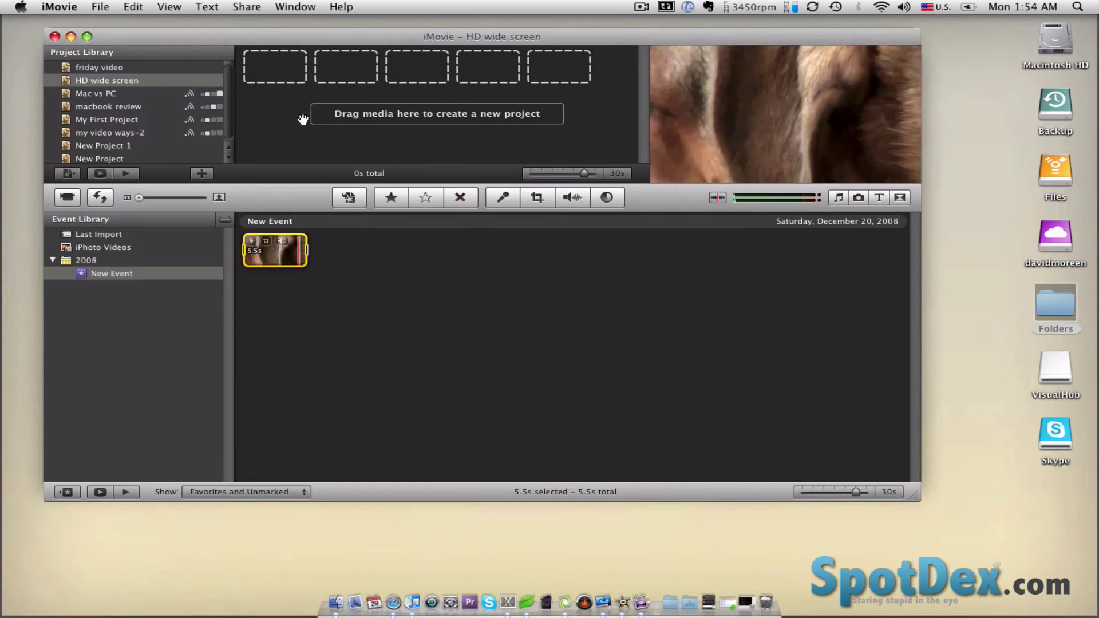
pyautogui.moveTo(302, 119); pyautogui.dragTo(271, 65)
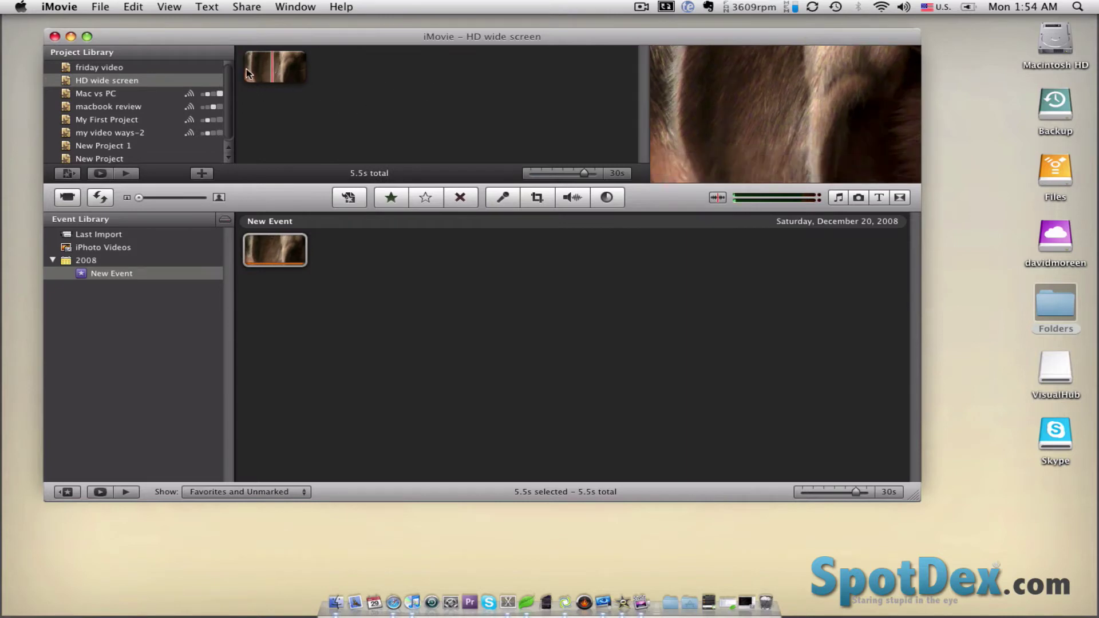
pyautogui.click(245, 69)
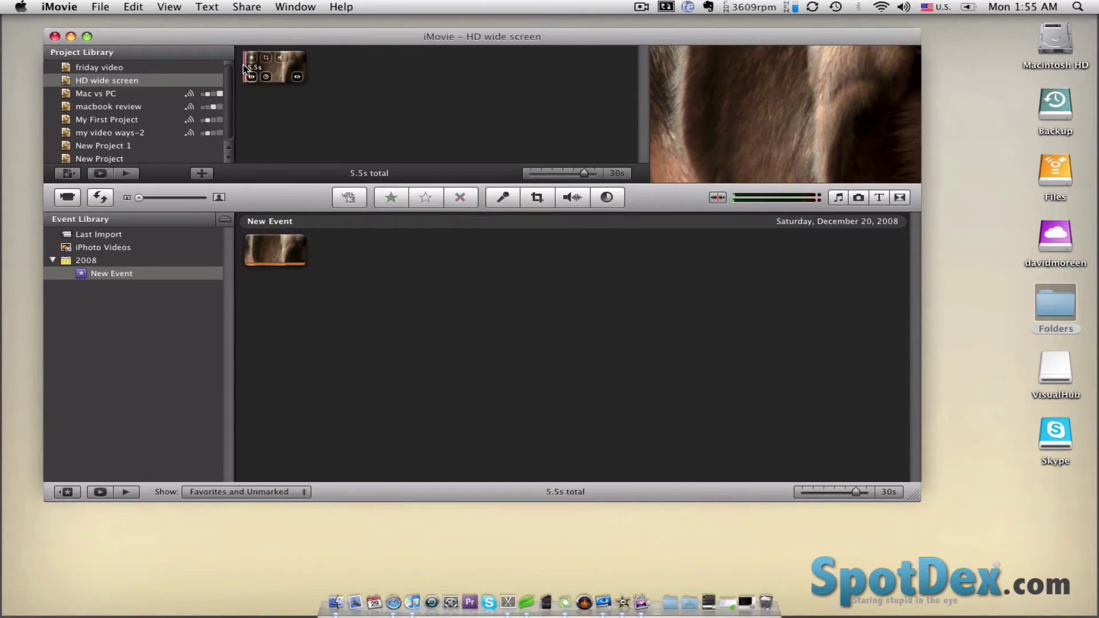
pyautogui.press('space')
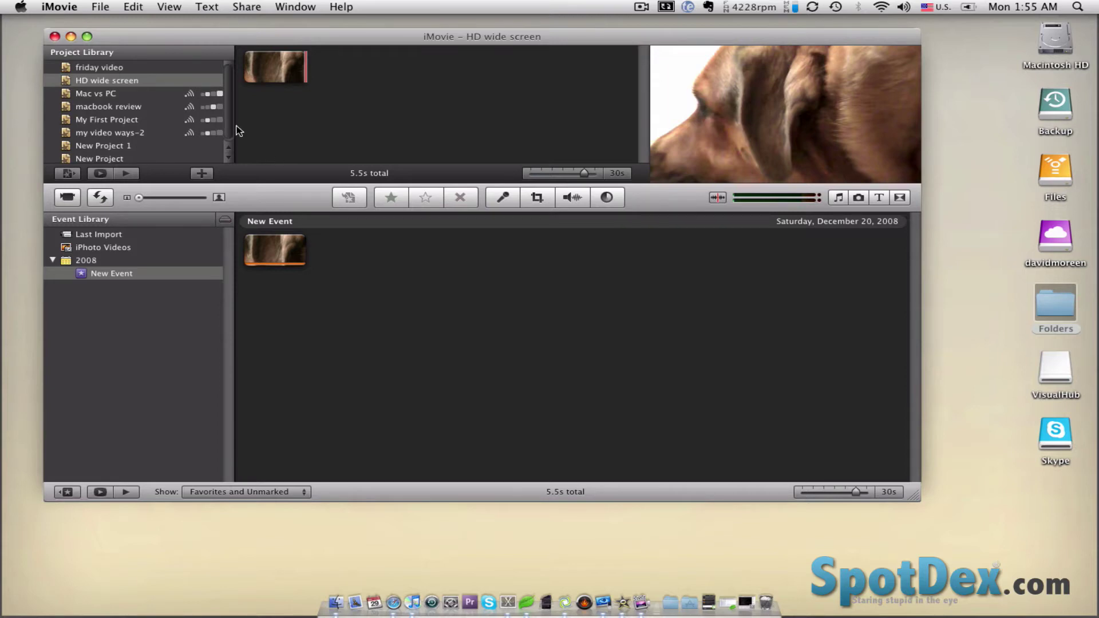
pyautogui.scroll(-1, 233, 121)
pyautogui.scroll(1, 232, 121)
# Show the Share menu options for the HD wide screen project.
pyautogui.click(256, 7)
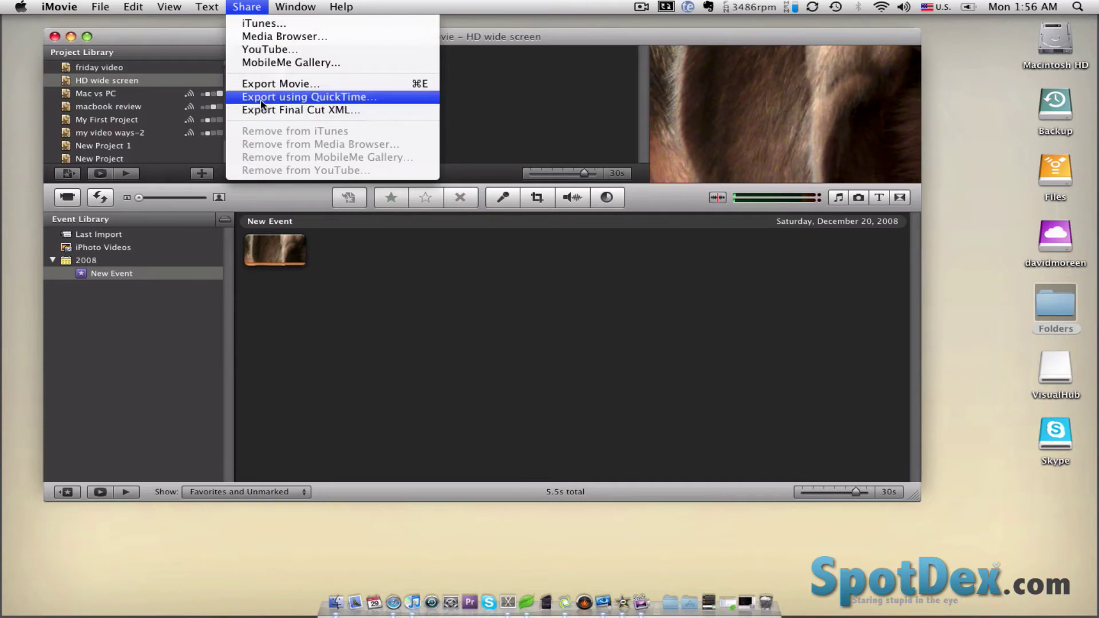
# Export HD wide screen.mov to the Desktop as Movie to QuickTime Movie with Most Recent Settings.
pyautogui.click(286, 98)
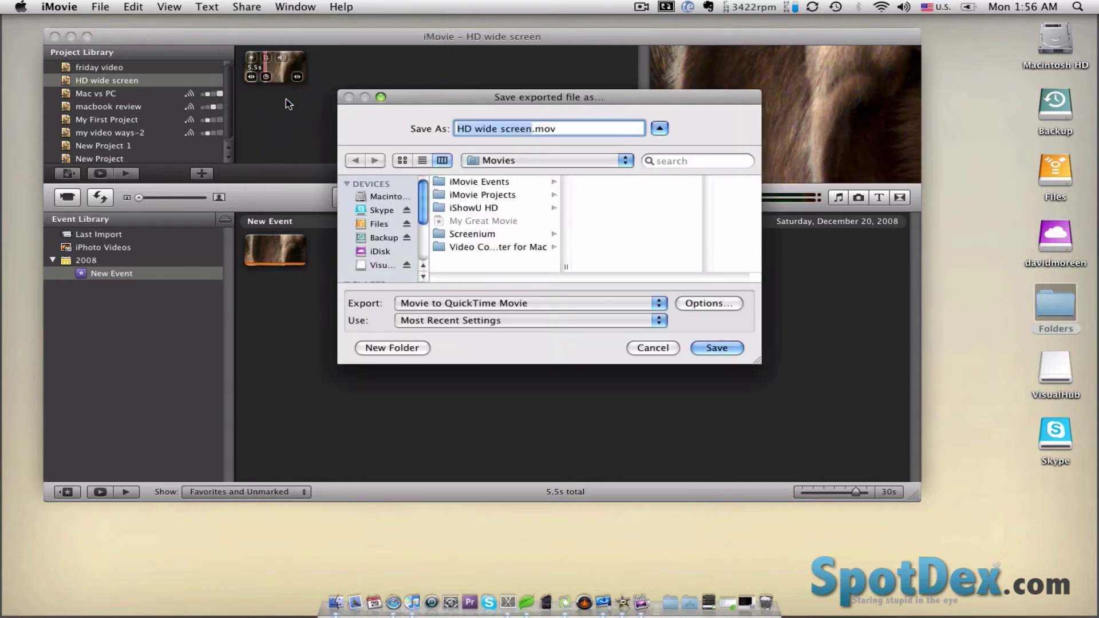
pyautogui.moveTo(479, 98); pyautogui.dragTo(435, 85)
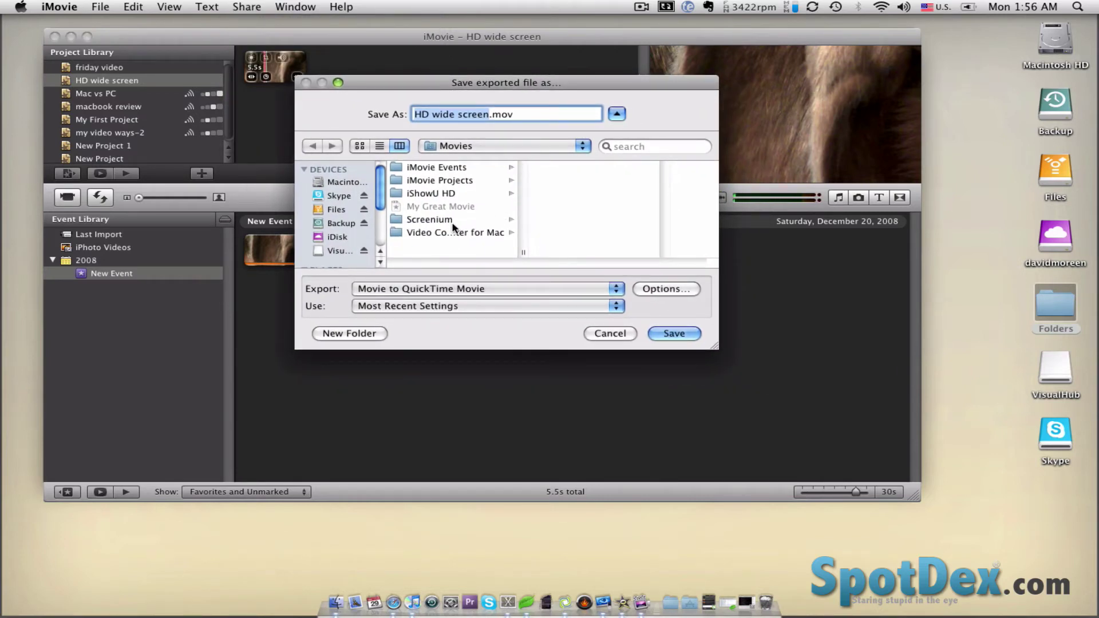
pyautogui.scroll(-3, 366, 215)
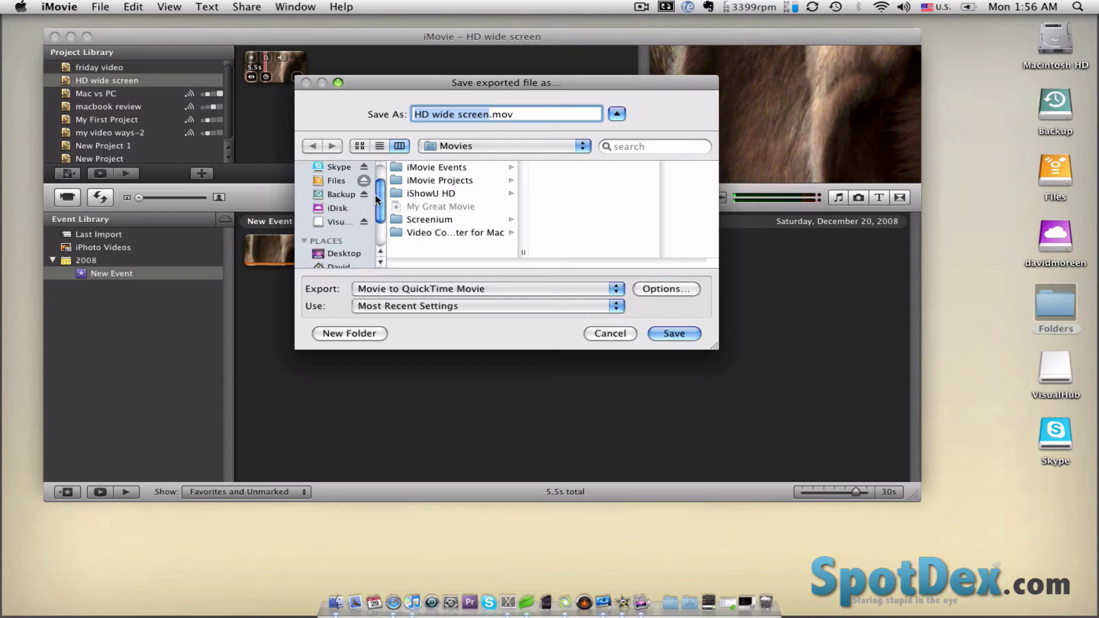
pyautogui.click(356, 244)
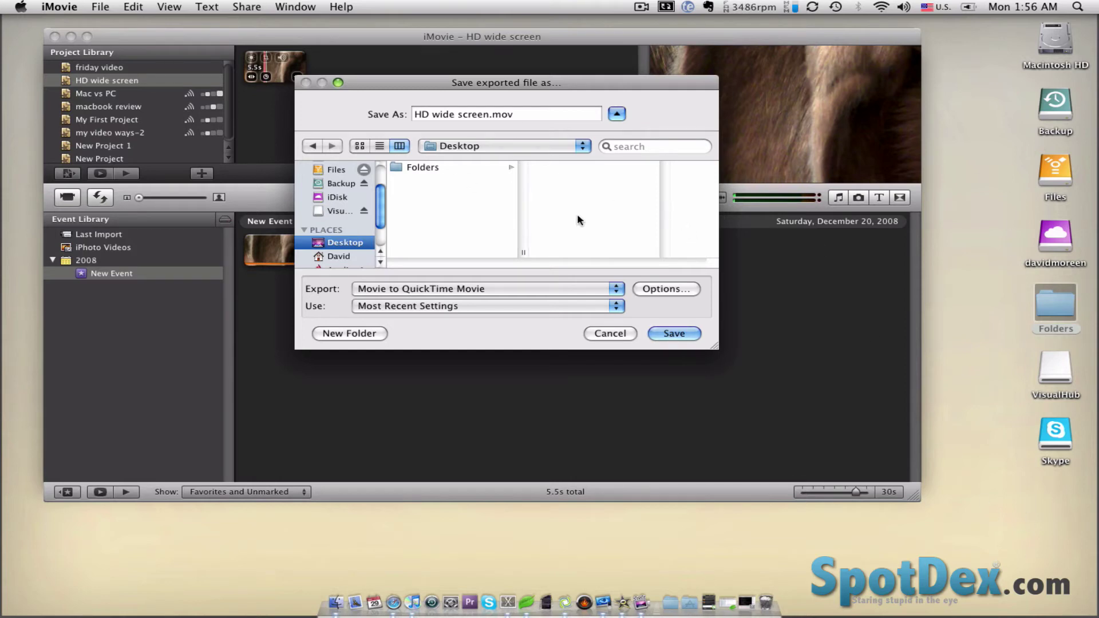
pyautogui.click(461, 289)
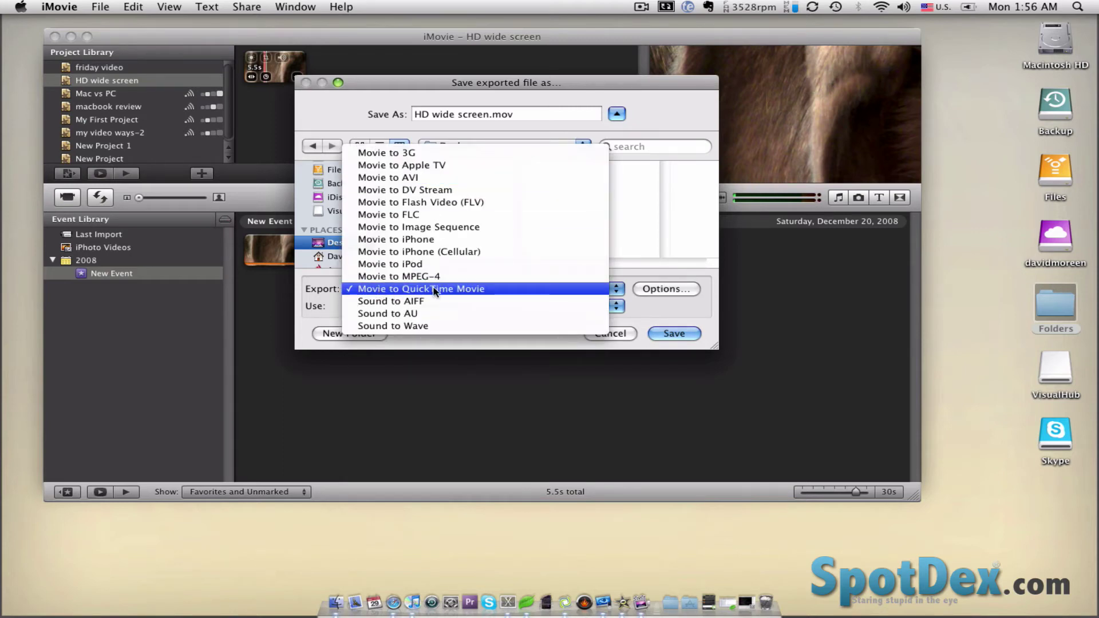
pyautogui.click(368, 293)
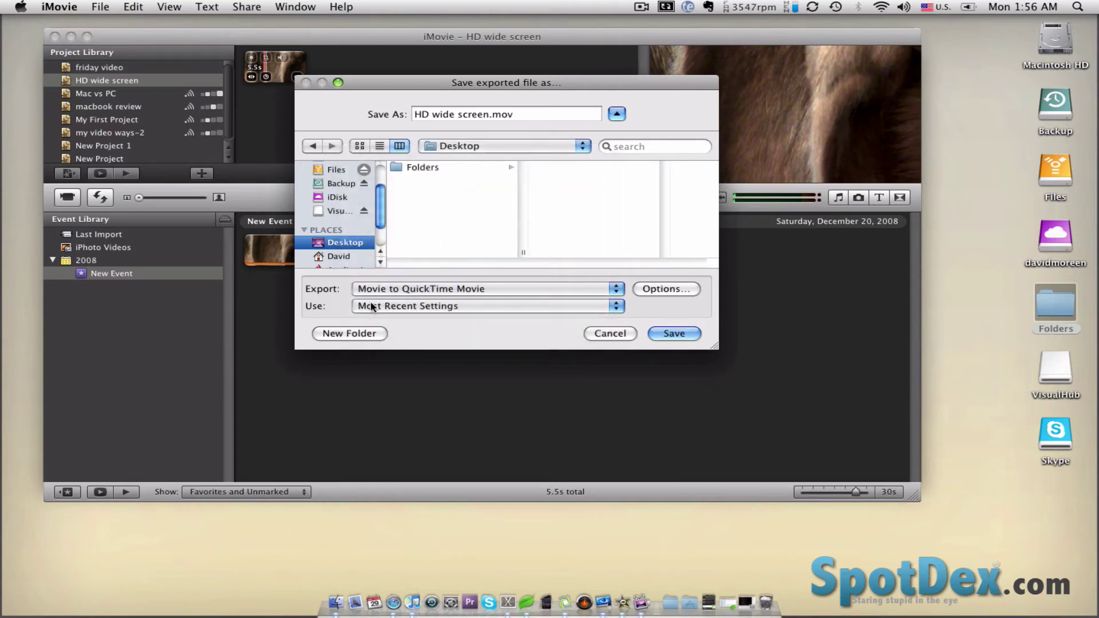
pyautogui.click(388, 306)
pyautogui.click(388, 307)
# Confirm H.264 compression at Best quality in the movie's video compression settings.
pyautogui.click(673, 289)
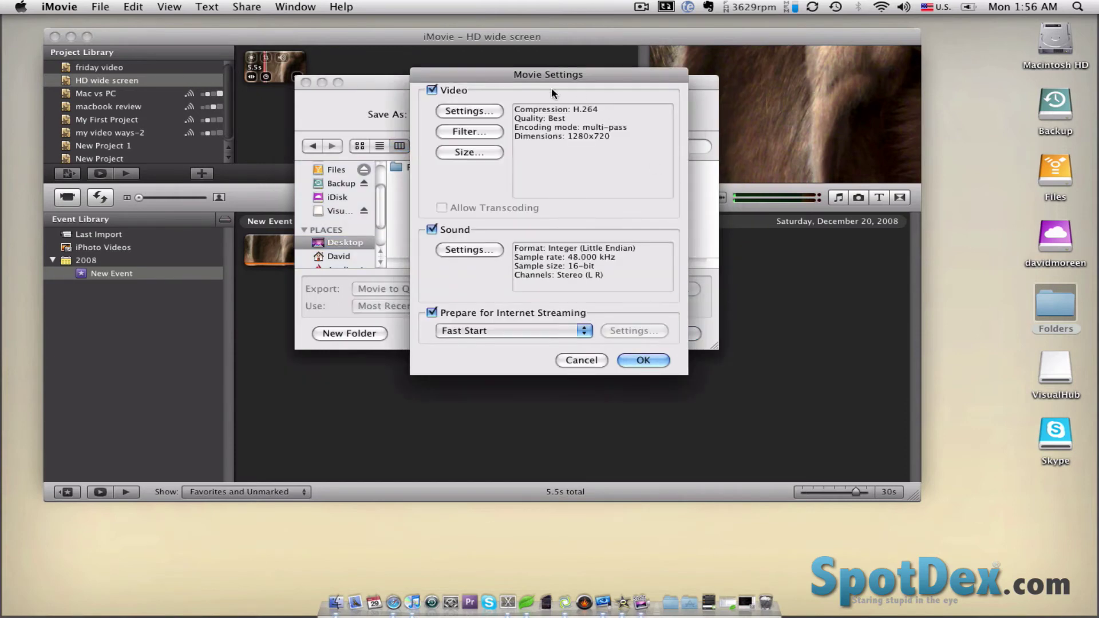
pyautogui.moveTo(525, 78); pyautogui.dragTo(514, 85)
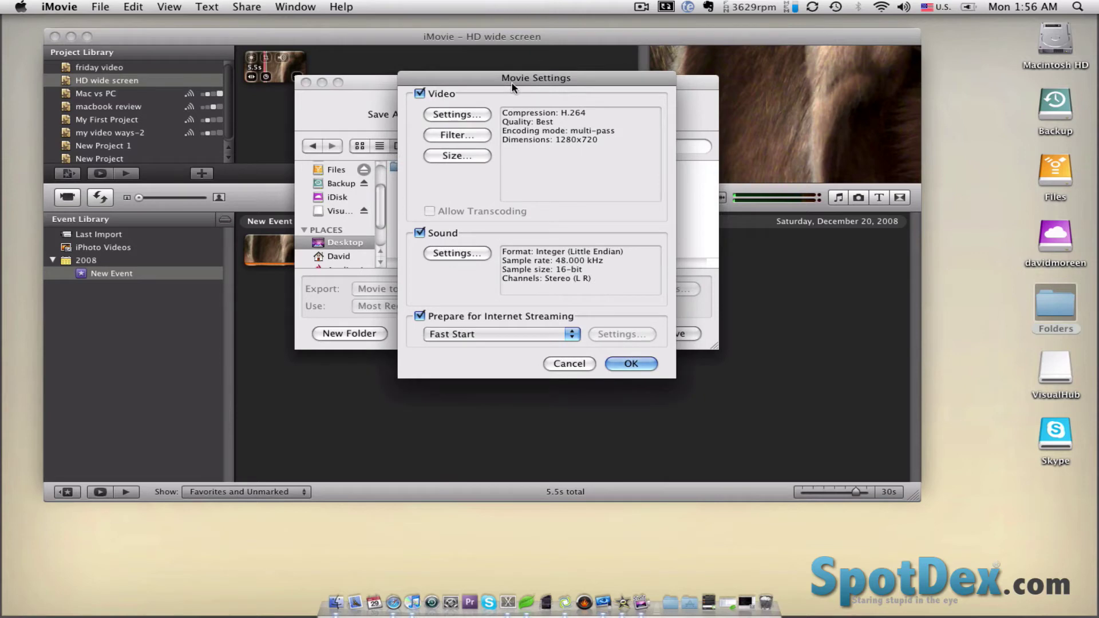
pyautogui.click(467, 112)
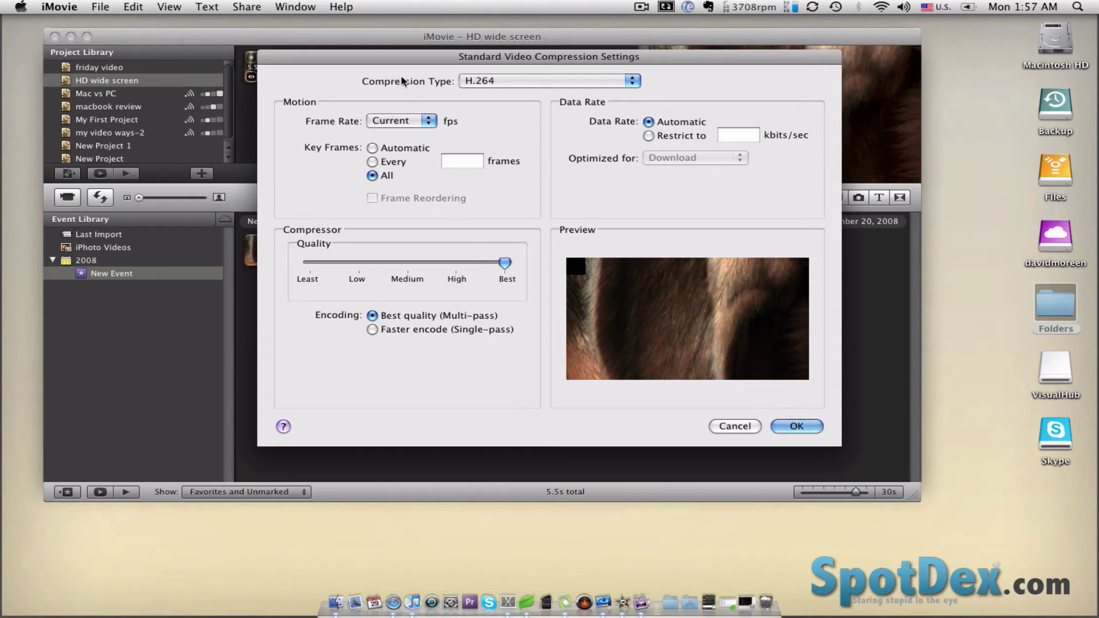
pyautogui.click(796, 427)
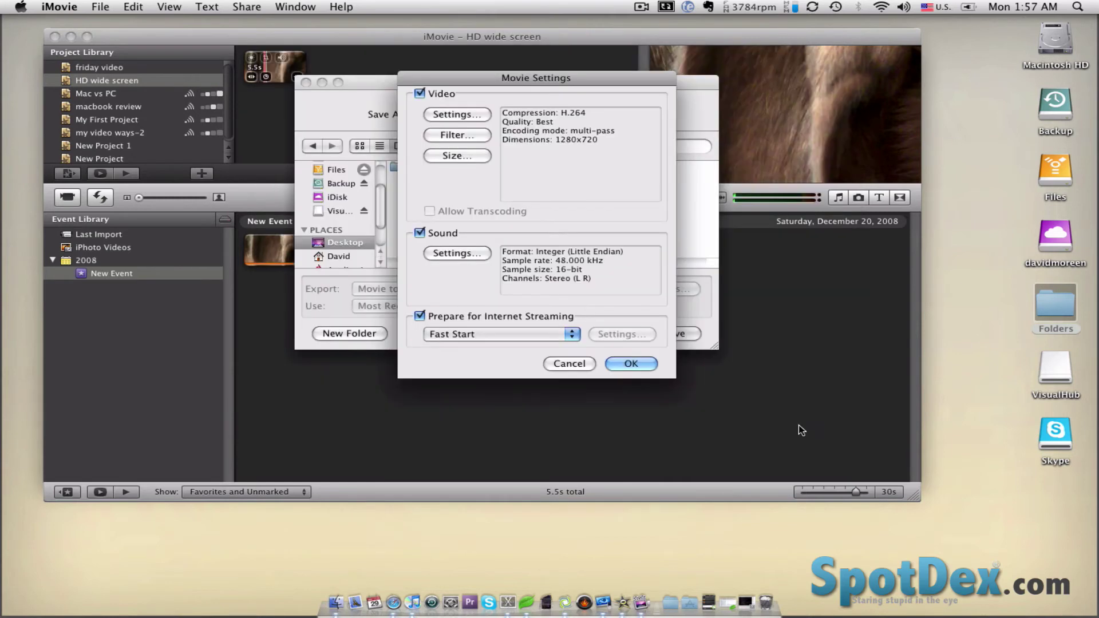
# Set the export dimensions to 1280 x 720 HD and confirm the movie settings.
pyautogui.click(460, 157)
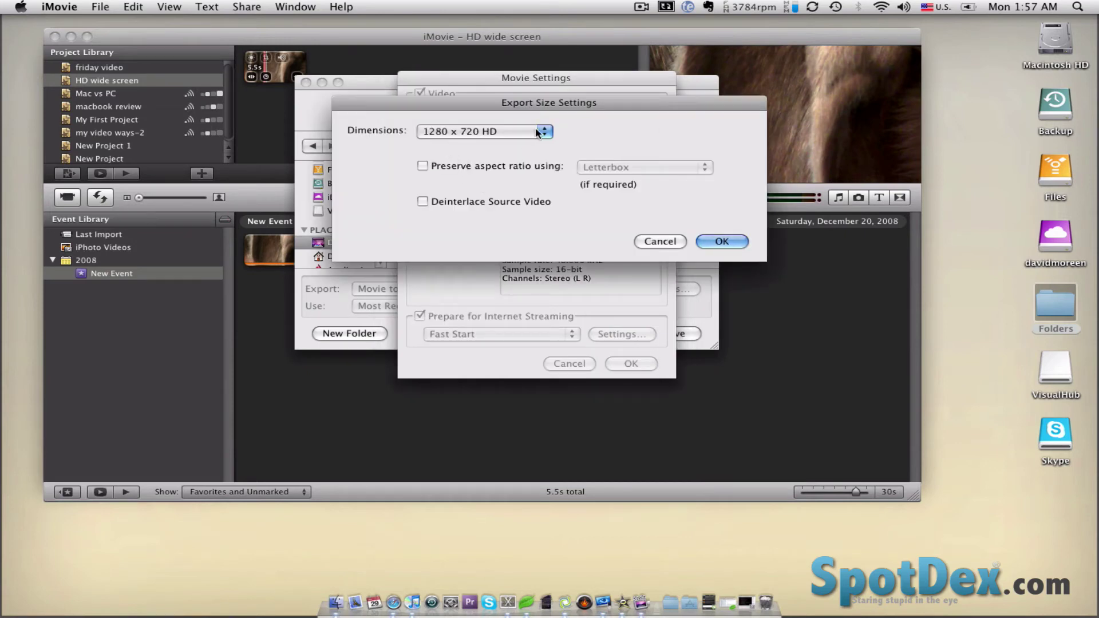
pyautogui.click(458, 131)
pyautogui.click(440, 23)
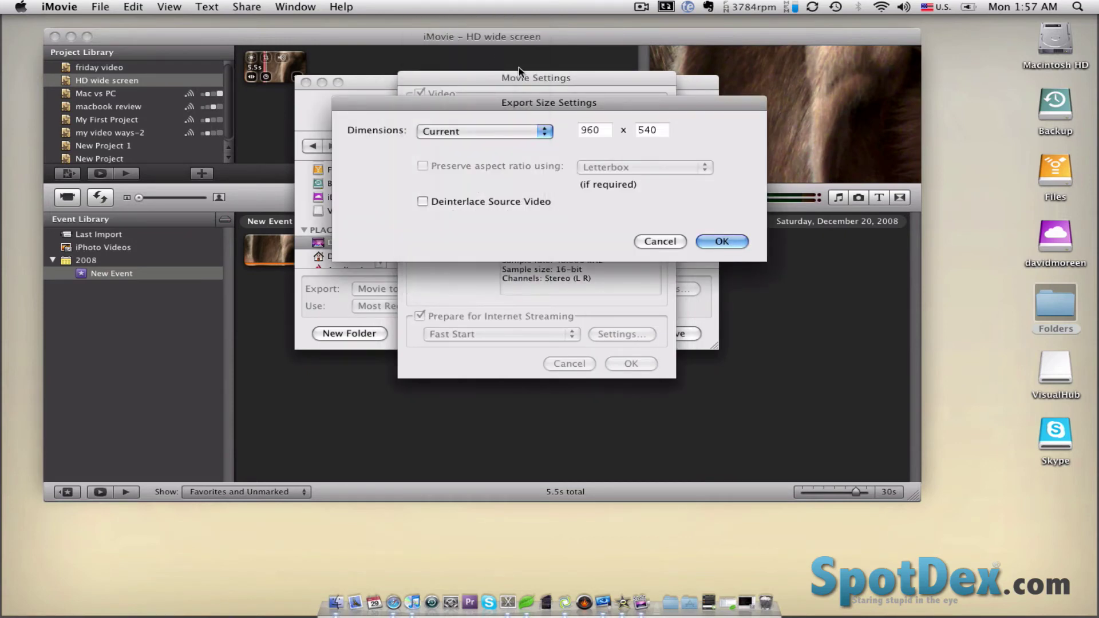
pyautogui.click(544, 131)
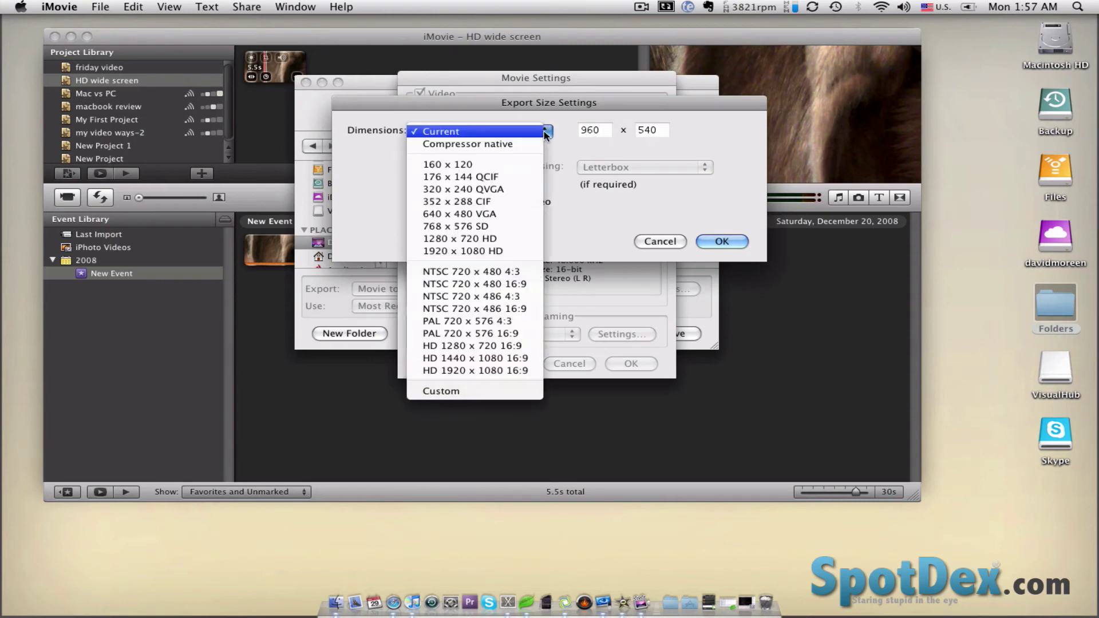
pyautogui.click(546, 132)
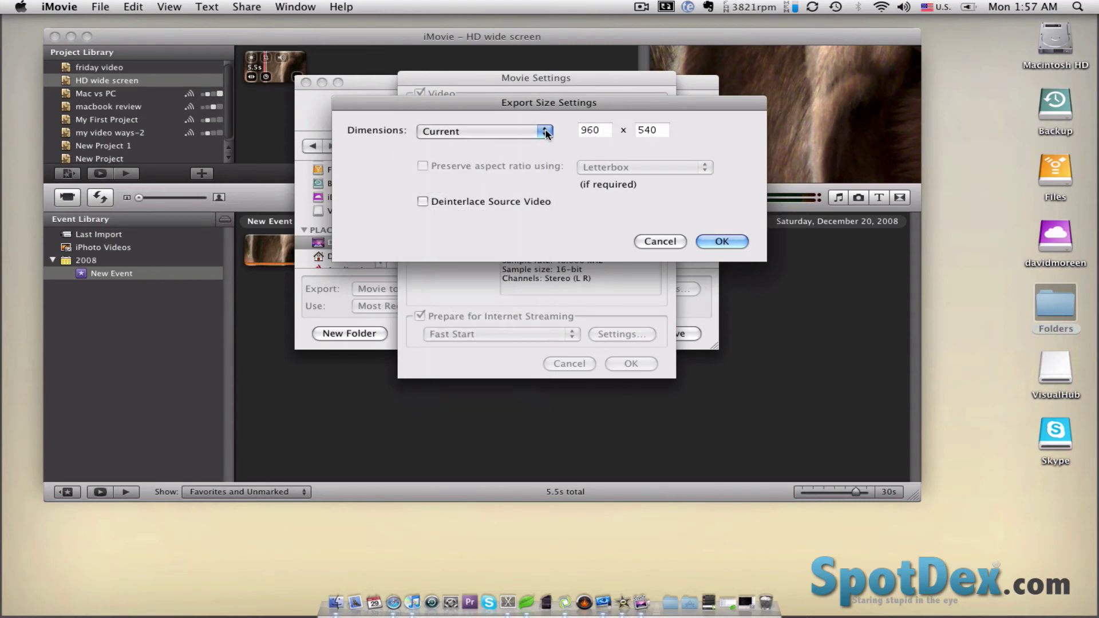
pyautogui.click(546, 132)
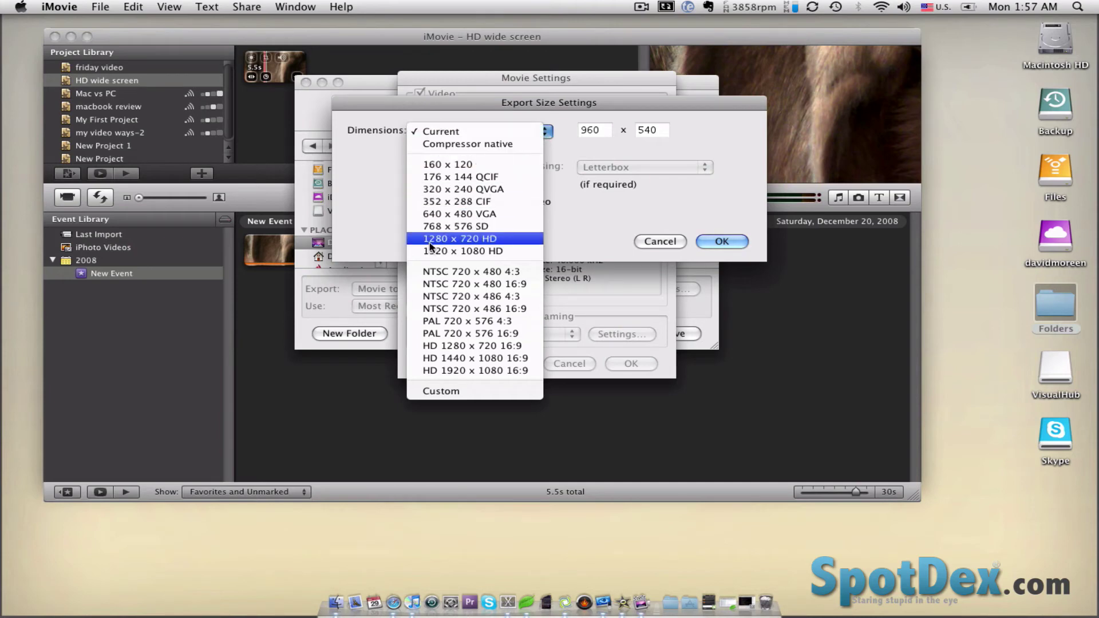
pyautogui.click(436, 243)
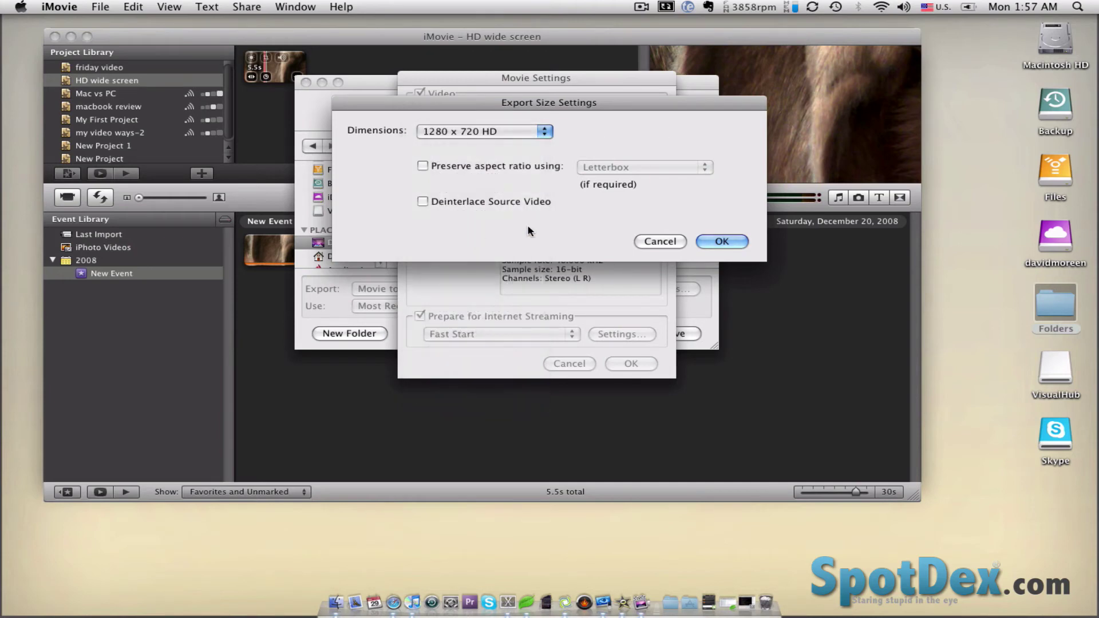
pyautogui.click(725, 245)
pyautogui.click(631, 363)
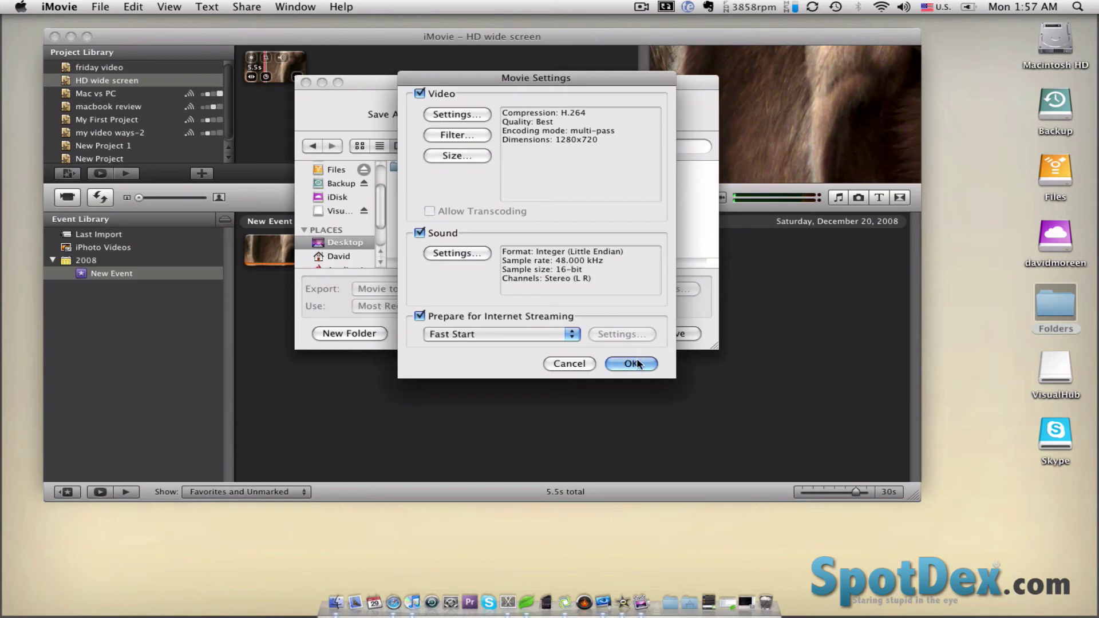
# Save the HD wide screen.mov export to the Desktop and move iMovie aside.
pyautogui.click(670, 334)
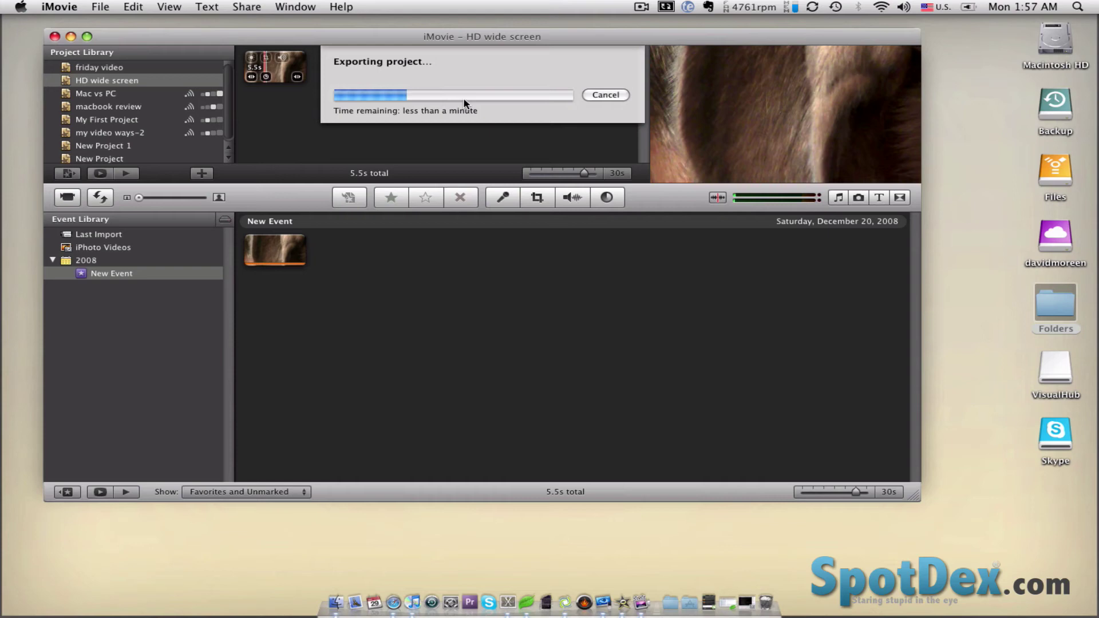
pyautogui.moveTo(376, 38); pyautogui.dragTo(405, 41)
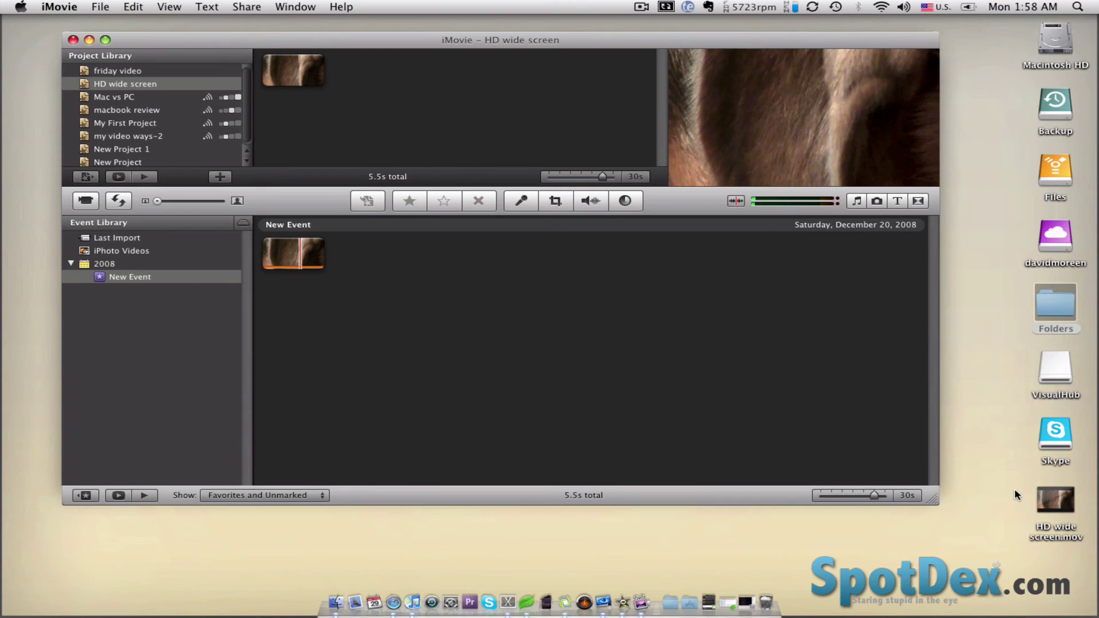
# Open HD wide screen.mov in QuickTime Player and play it to about 00:00:02.
pyautogui.doubleClick(1060, 509)
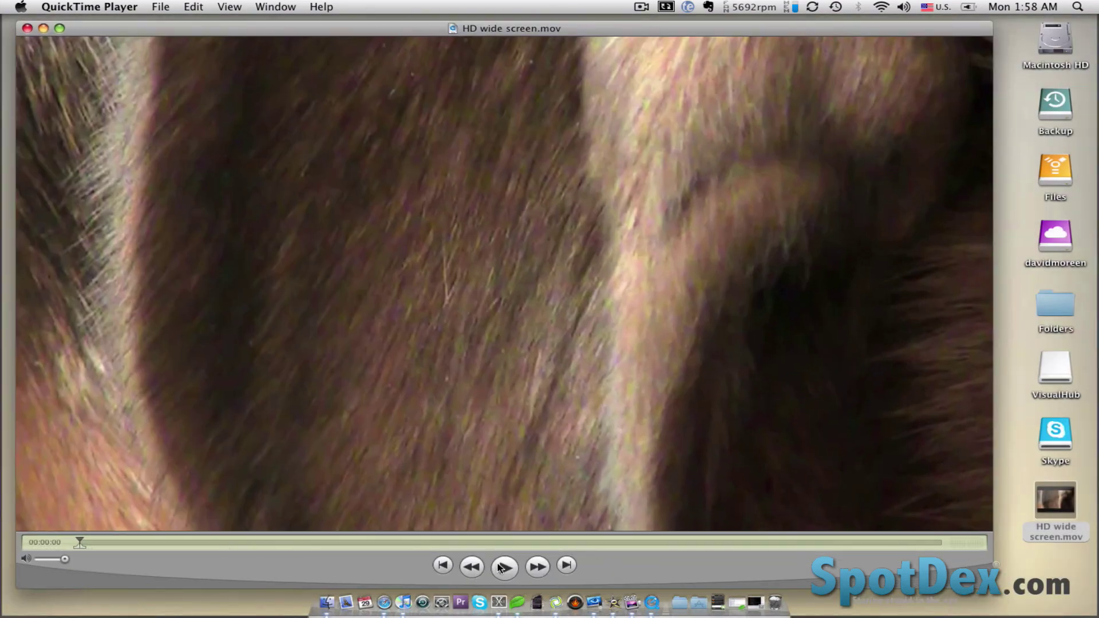
pyautogui.click(503, 567)
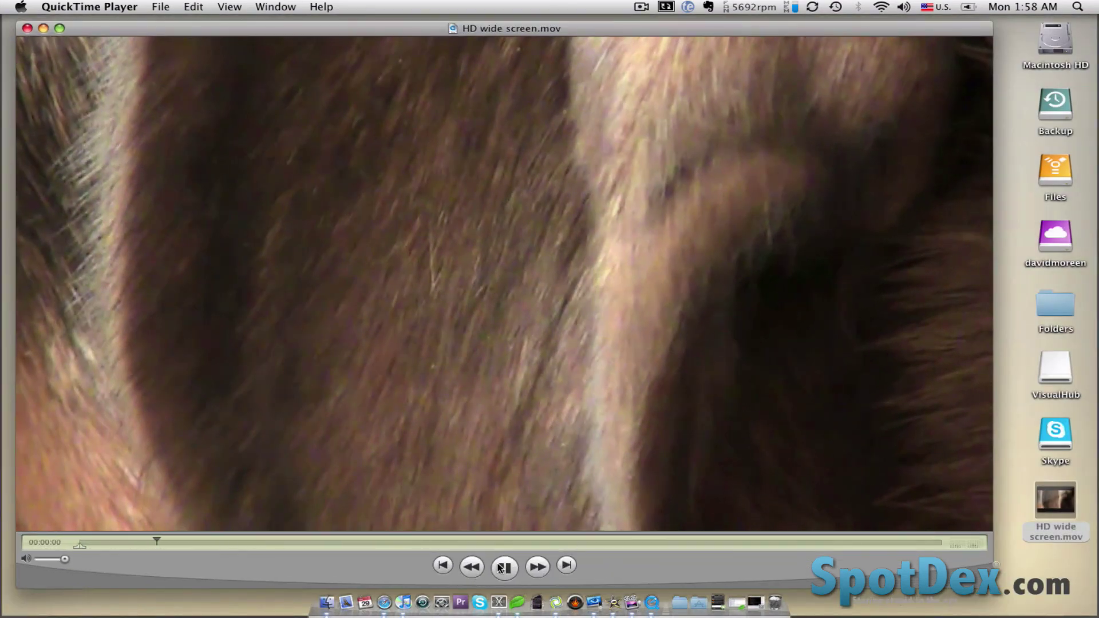
pyautogui.click(505, 568)
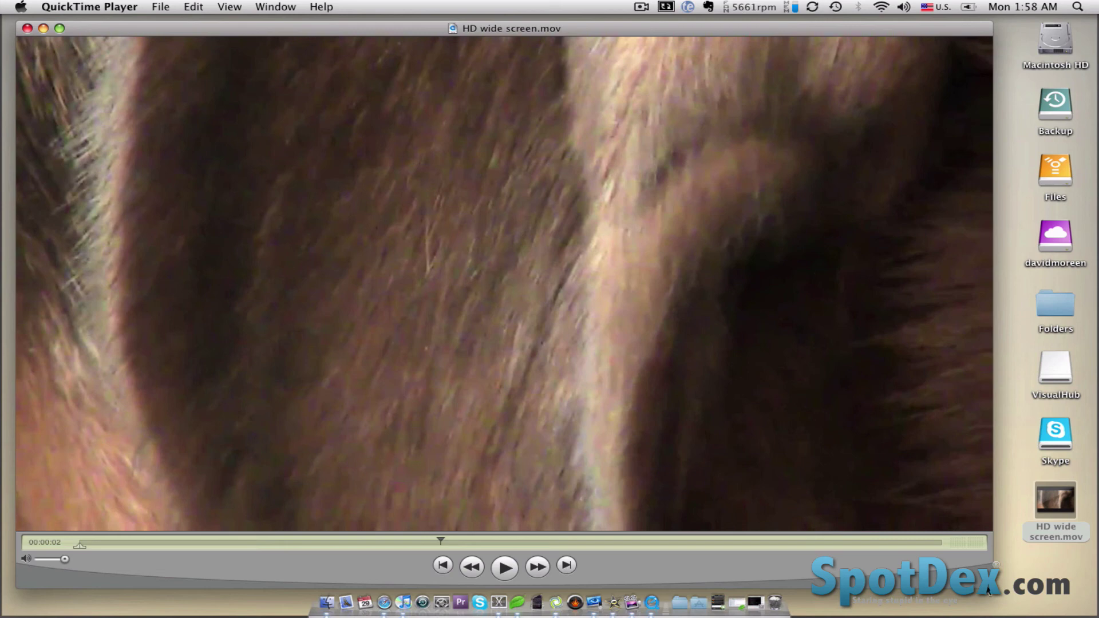
# Shrink the QuickTime window, replay the movie, and rewind it to the start.
pyautogui.moveTo(989, 584); pyautogui.dragTo(424, 296)
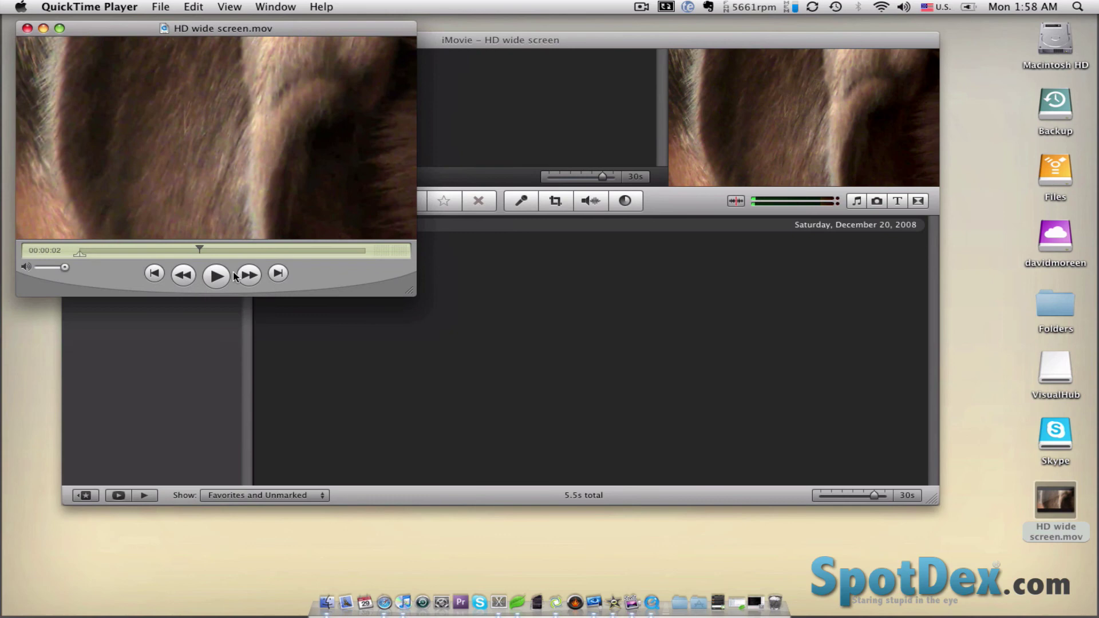
pyautogui.click(216, 277)
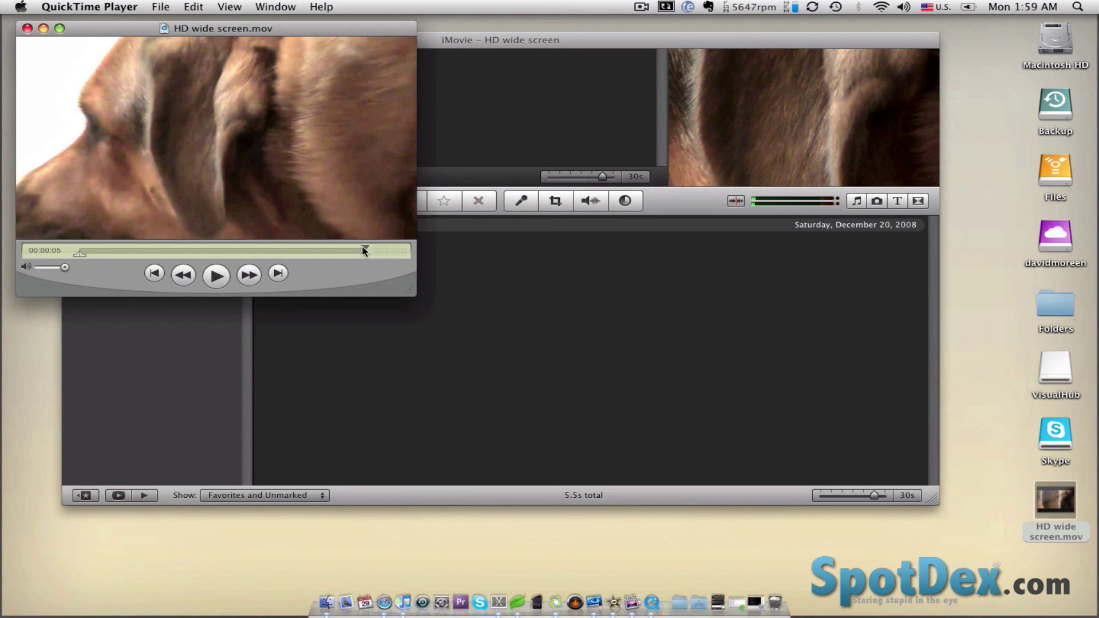
pyautogui.moveTo(365, 251); pyautogui.dragTo(80, 251)
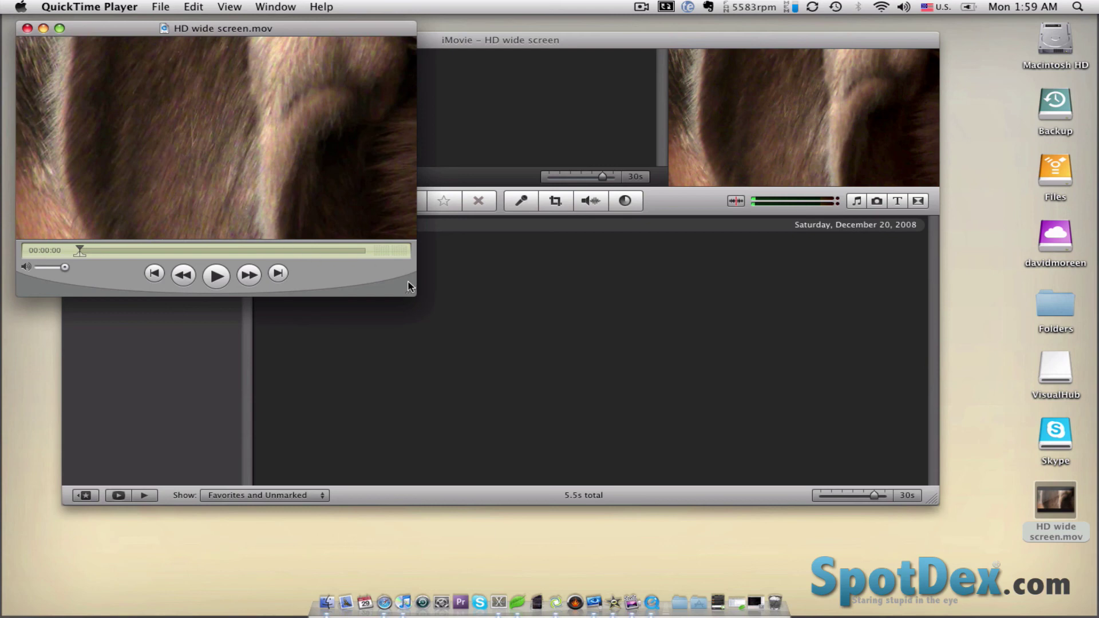
# Enlarge the player window slightly and centre it over iMovie.
pyautogui.moveTo(411, 292); pyautogui.dragTo(463, 323)
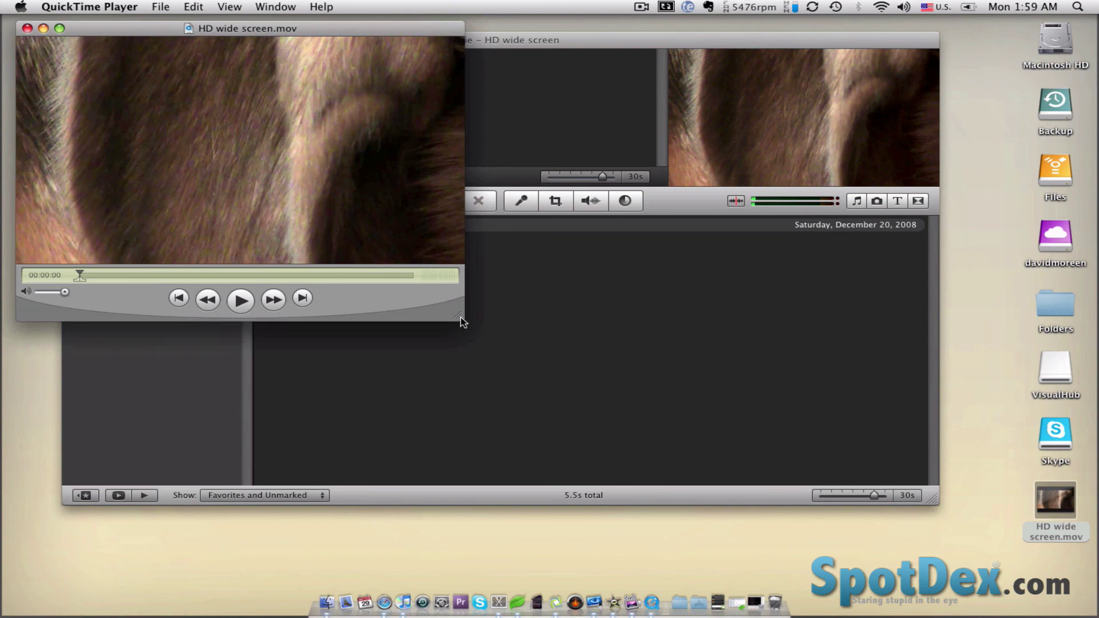
pyautogui.moveTo(463, 323); pyautogui.dragTo(486, 324)
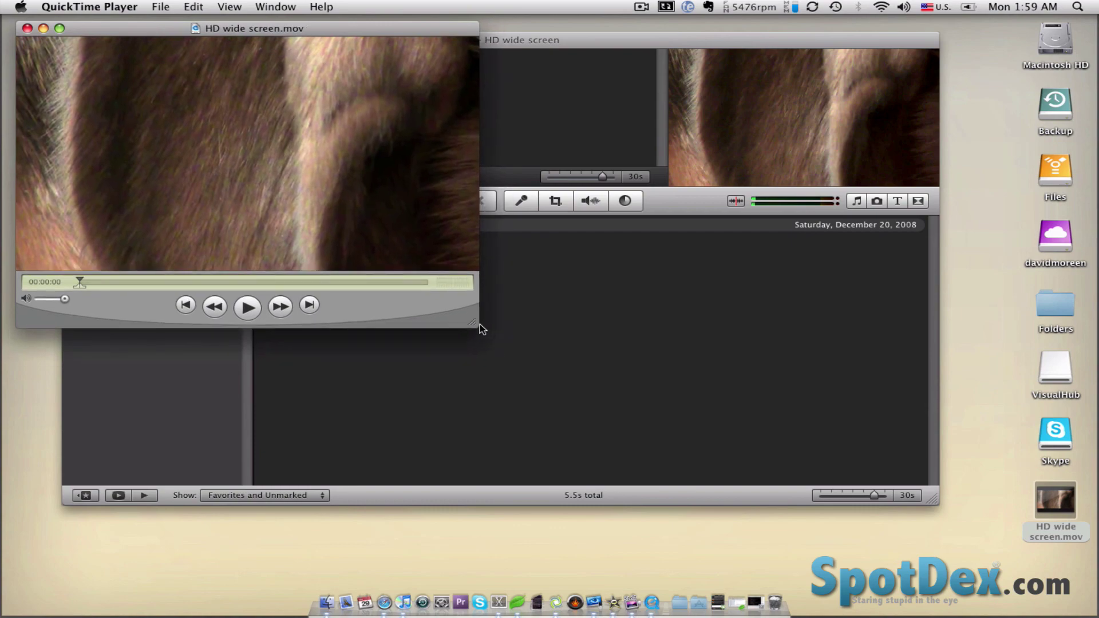
pyautogui.moveTo(242, 35); pyautogui.dragTo(477, 230)
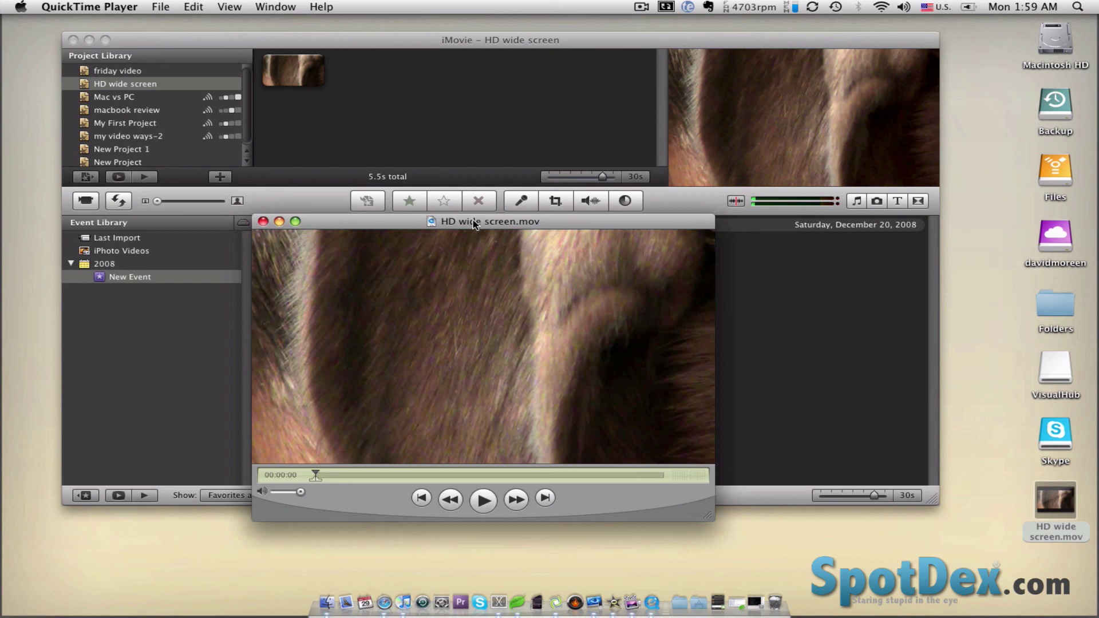
pyautogui.moveTo(472, 224); pyautogui.dragTo(473, 224)
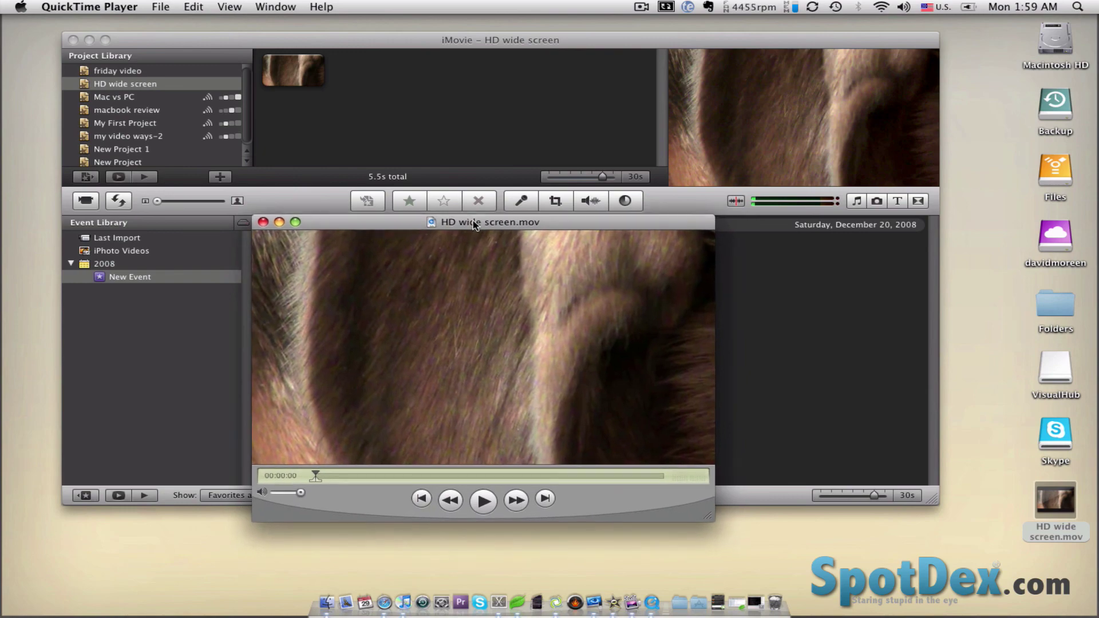